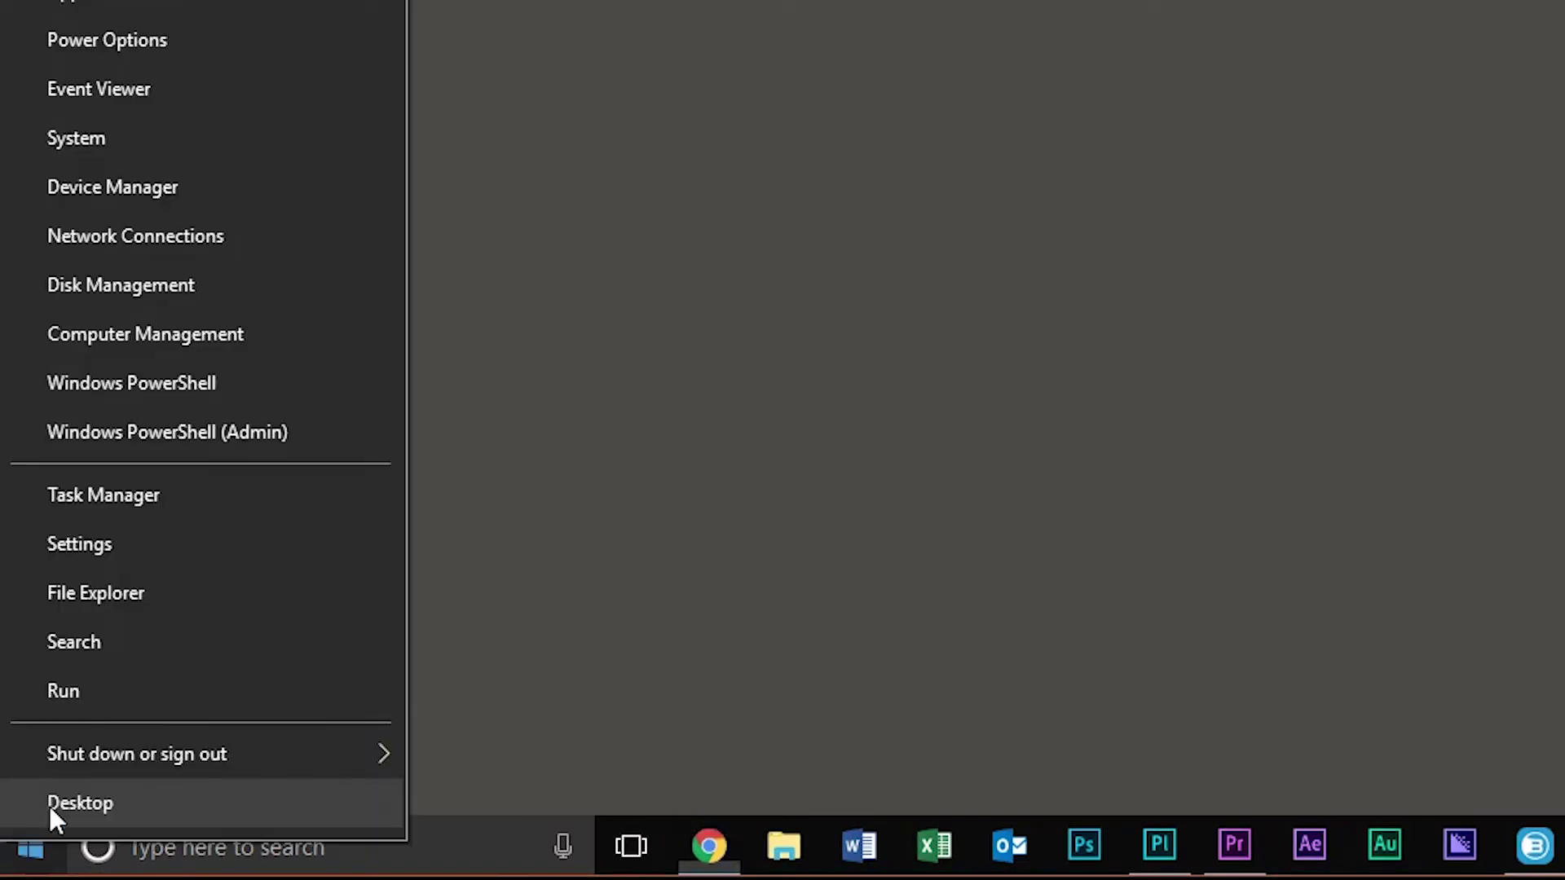
Go to Settings > Devices and select USB Audio under Audio devices
click(193, 542)
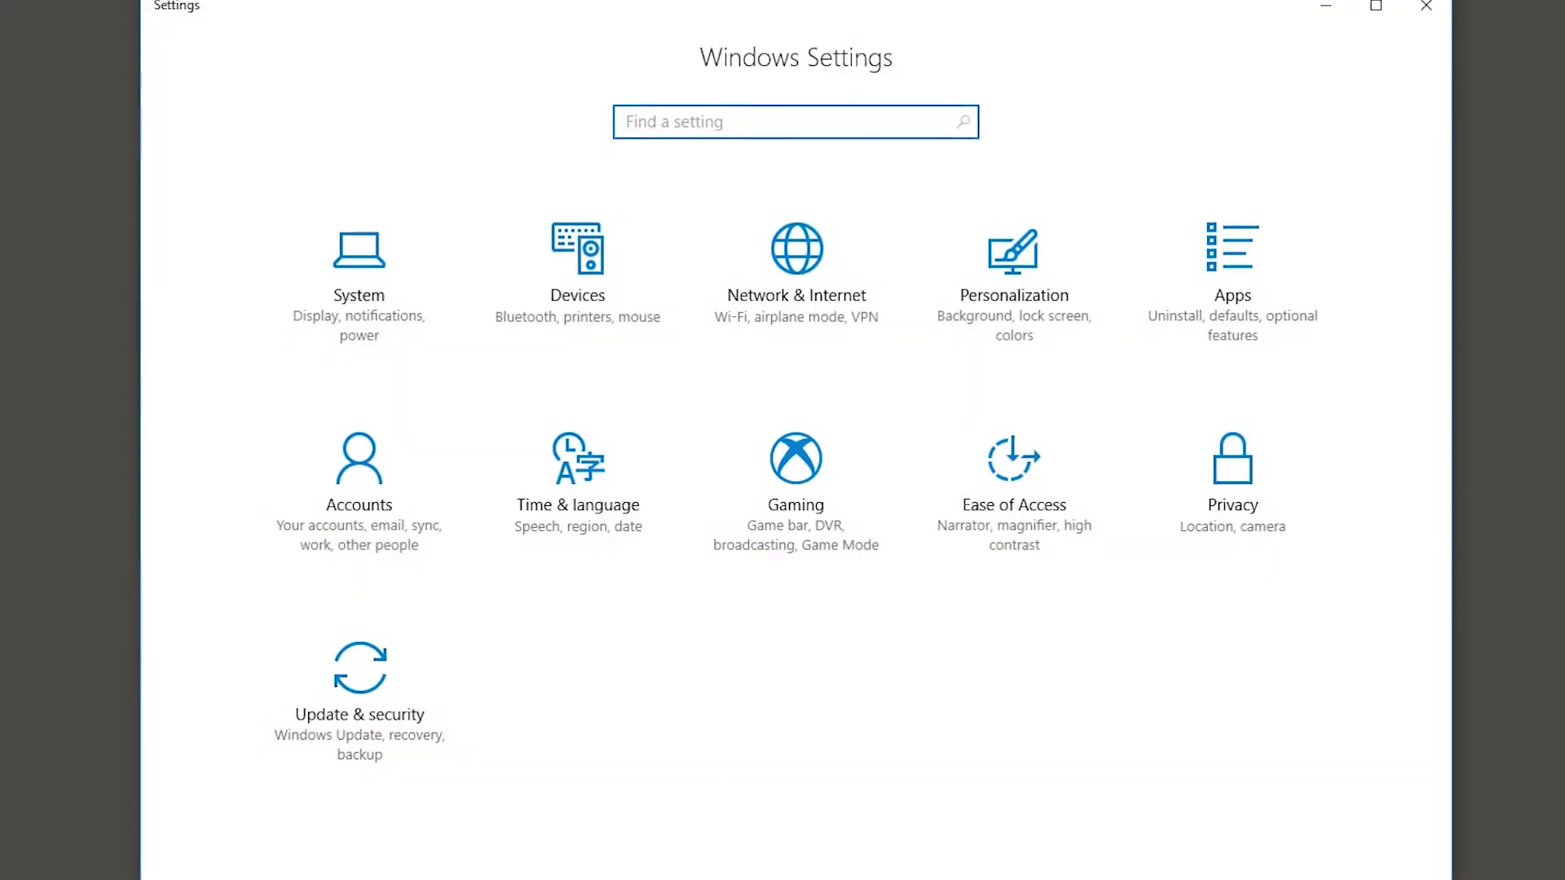
click(587, 290)
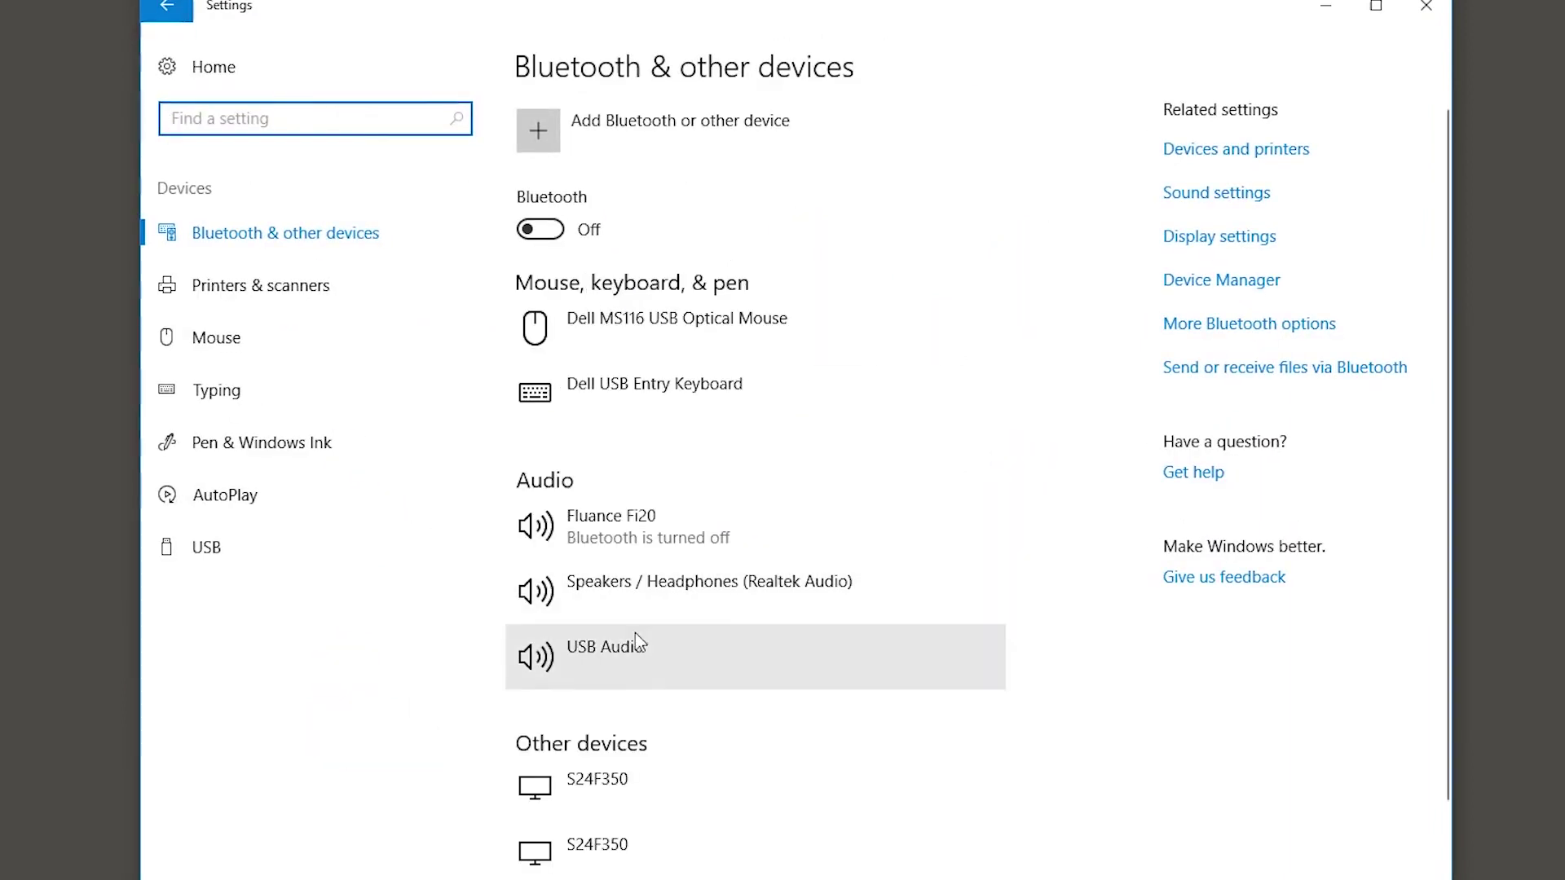
click(627, 654)
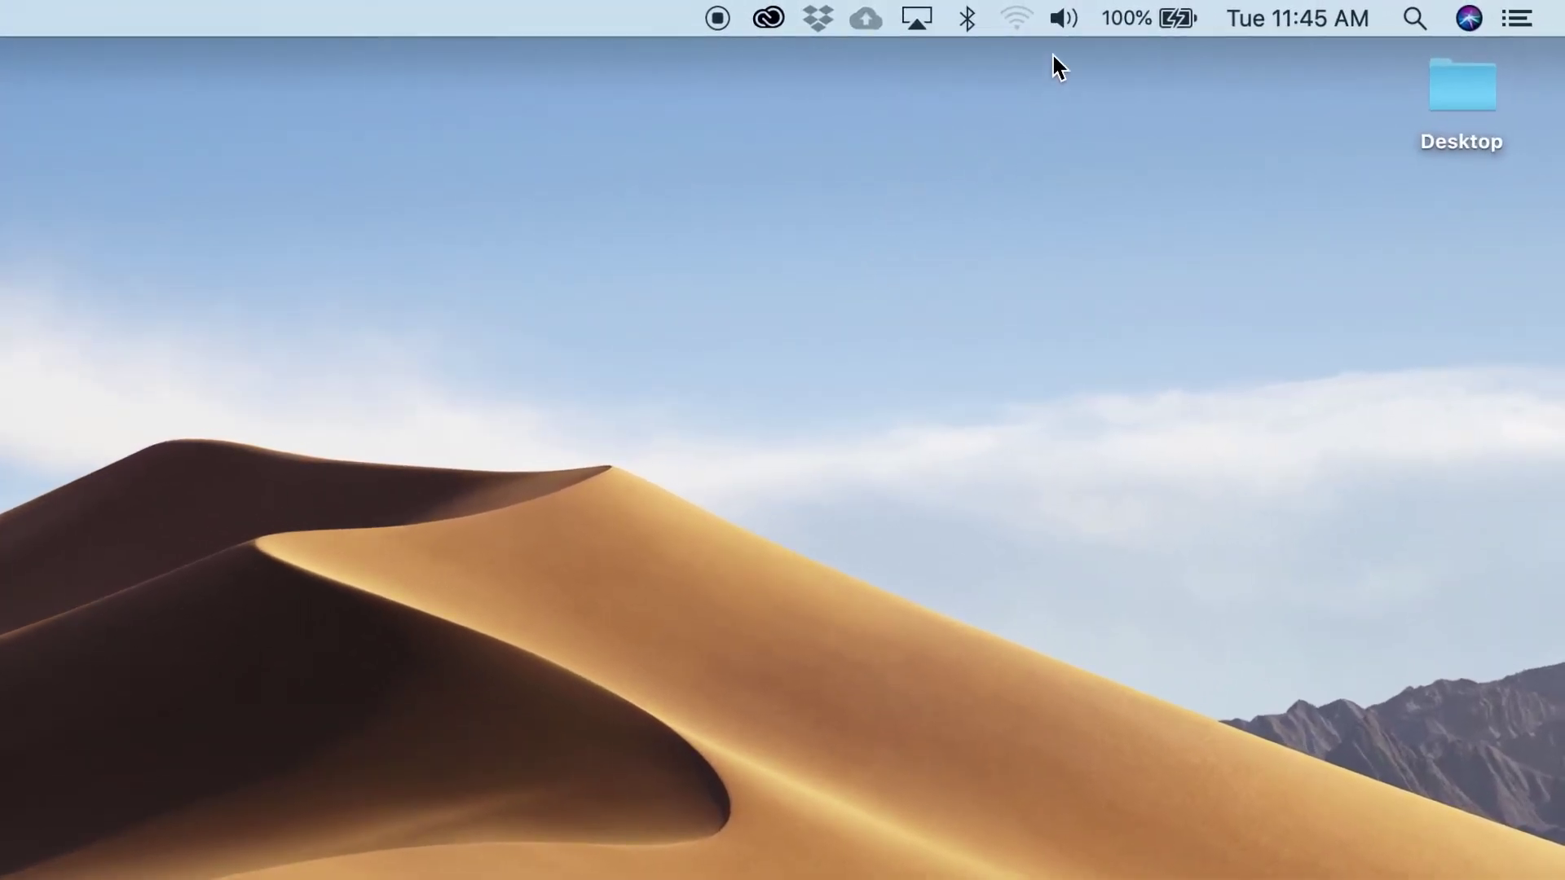
From the macOS menu bar volume icon, pick USB Audio as the output device
click(1066, 17)
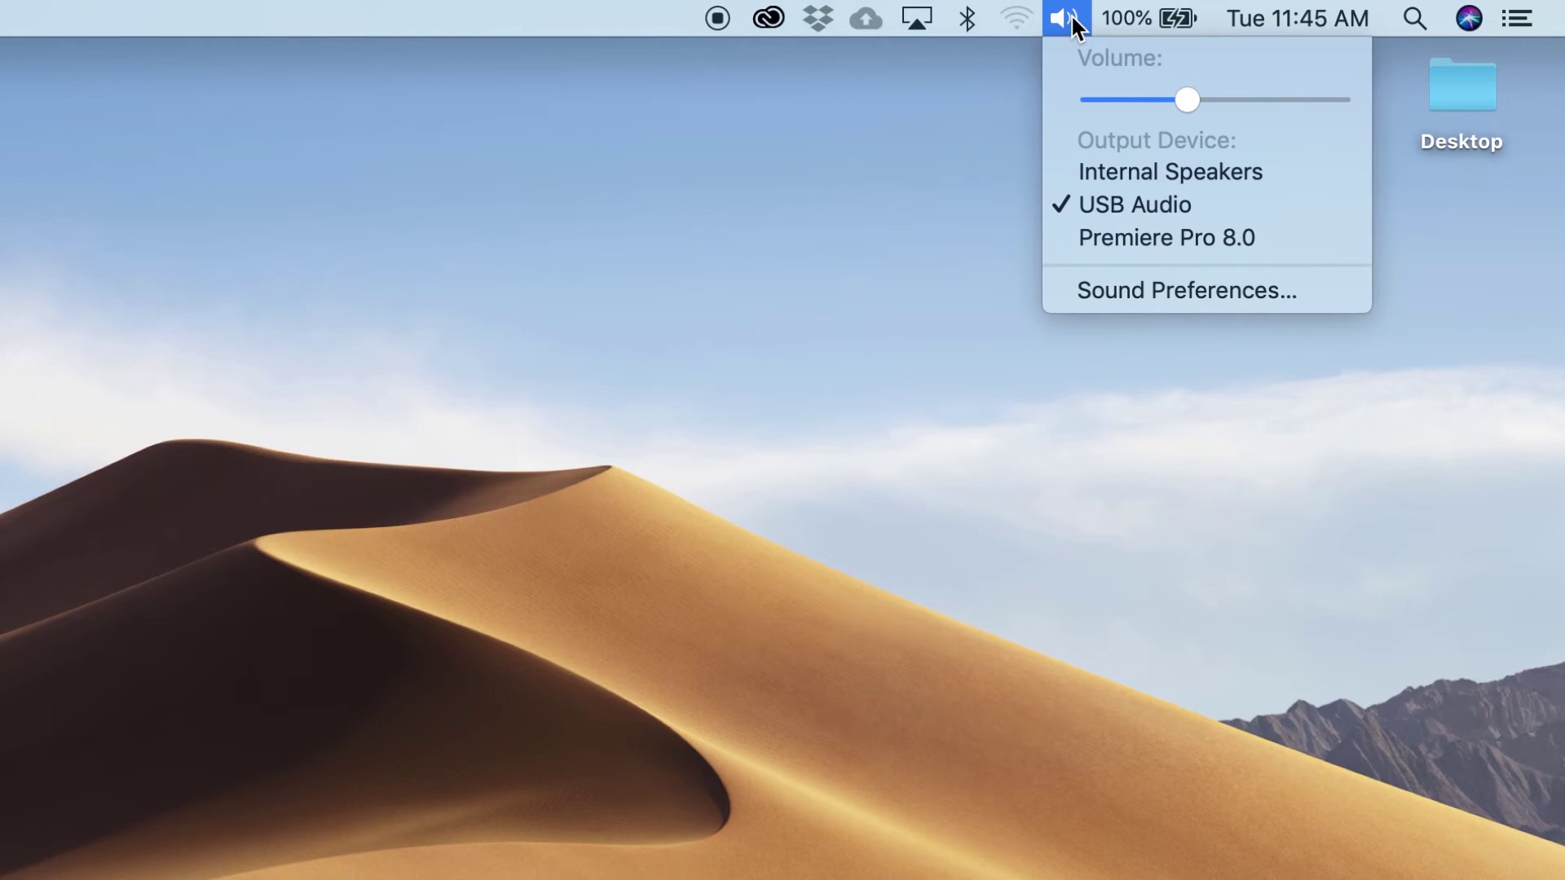